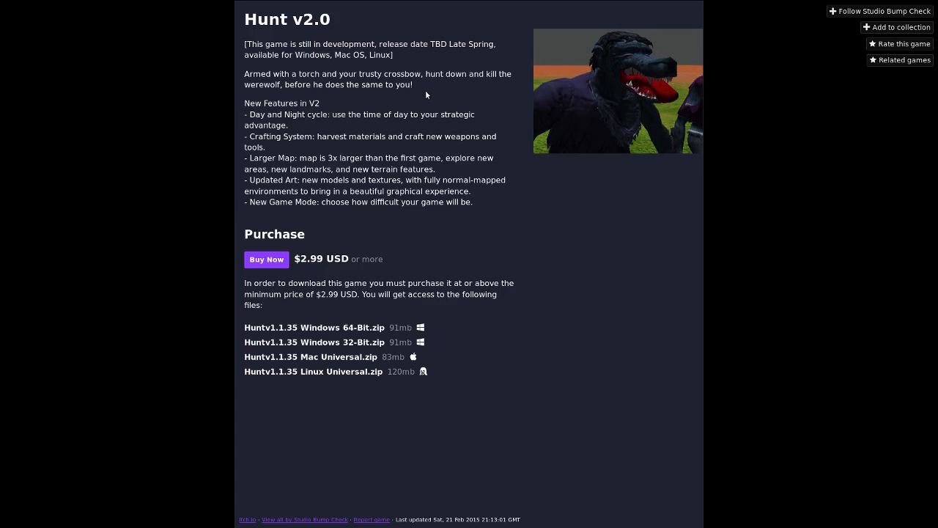
- Highlight the 'New Features in V2' heading, the 'Hunt v2.0' title, then the Linux download file name
{"action": "left_click_drag", "start_coordinate": [249, 102], "coordinate": [322, 105]}
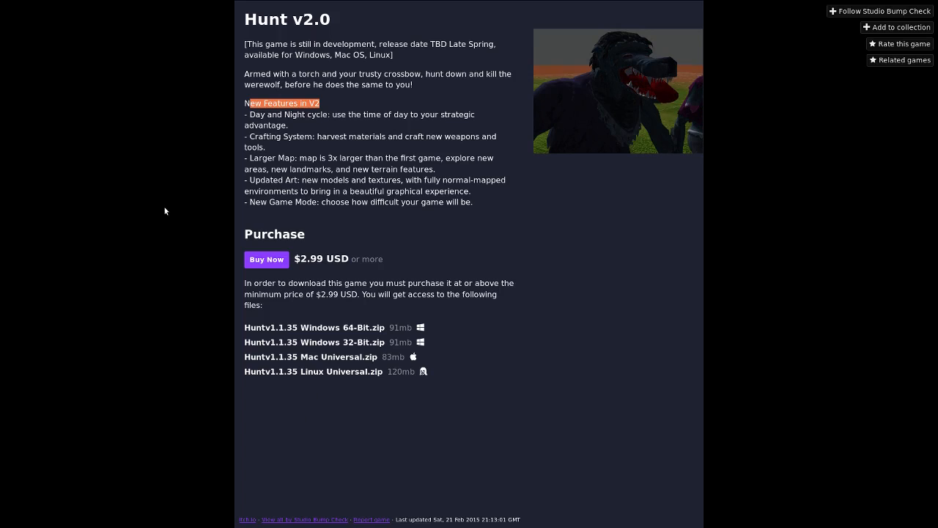
{"action": "left_click_drag", "start_coordinate": [244, 19], "coordinate": [334, 22]}
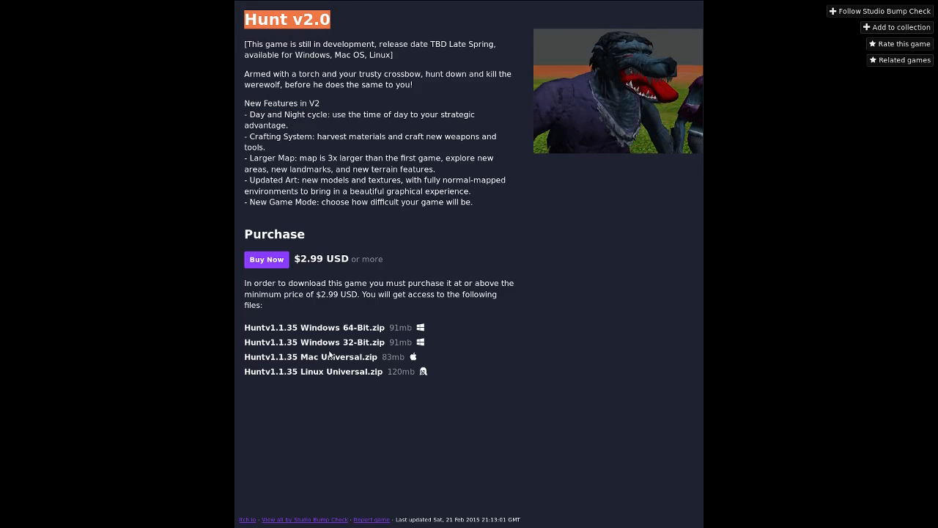
{"action": "left_click_drag", "start_coordinate": [245, 372], "coordinate": [299, 372]}
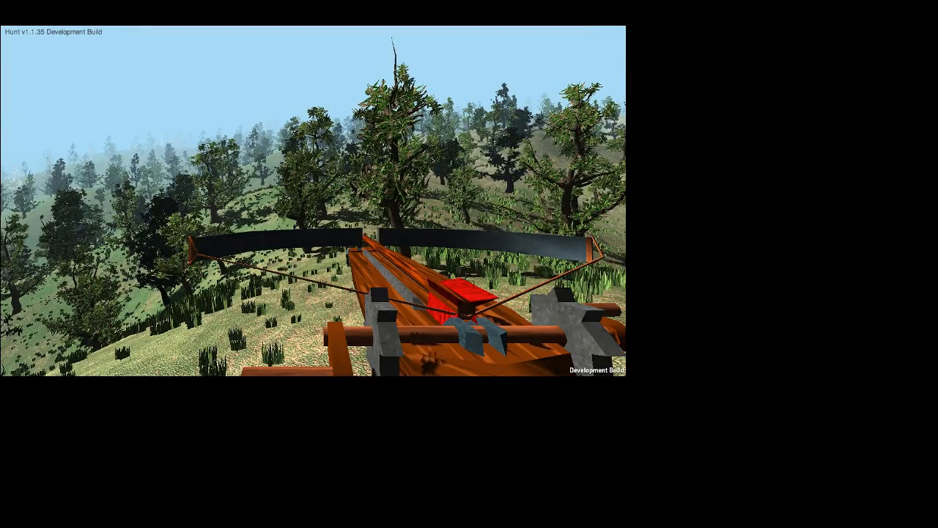
- Pause with Escape and reach the graphics settings, backing out once before reopening them
{"action": "key", "text": "Escape"}
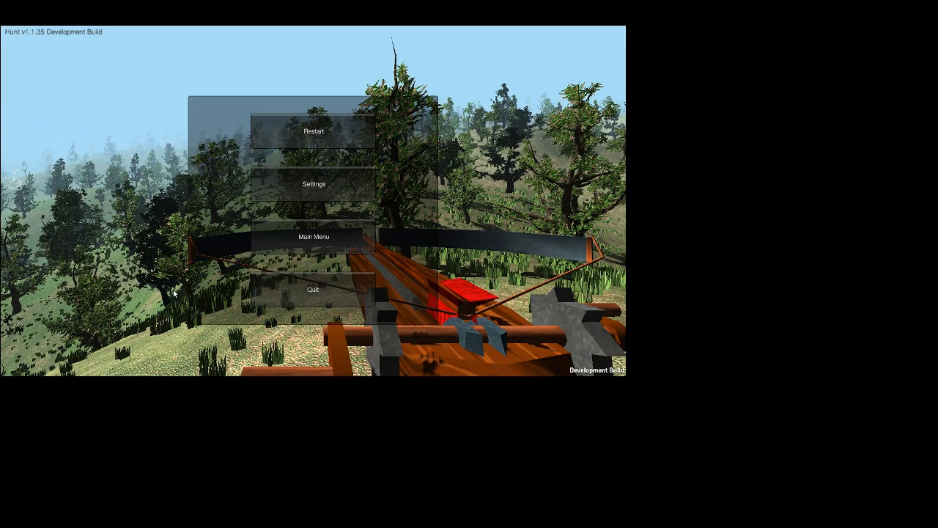
{"action": "left_click", "coordinate": [306, 196]}
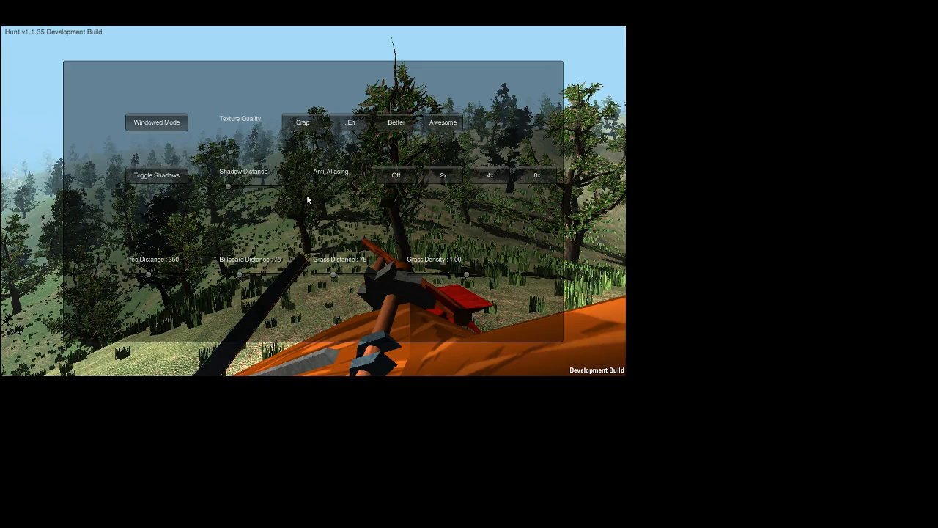
{"action": "key", "text": "Escape"}
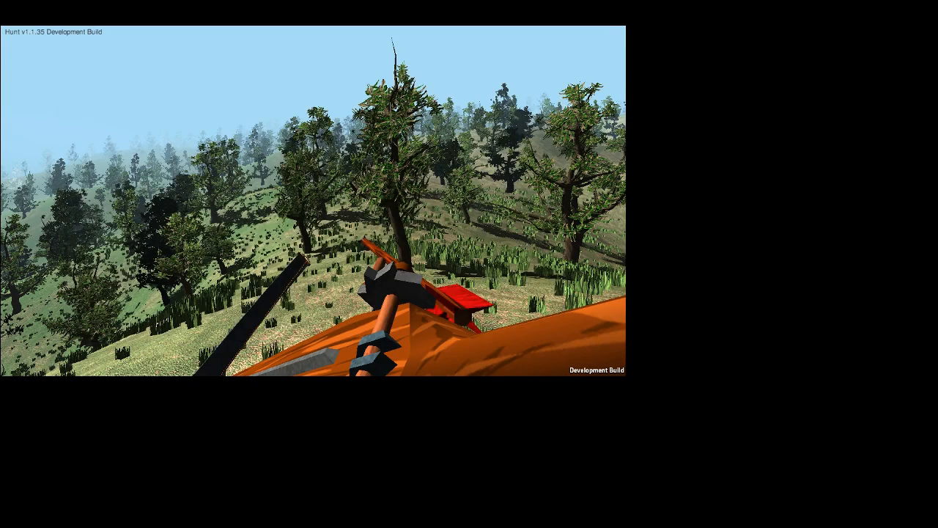
{"action": "key", "text": "Escape"}
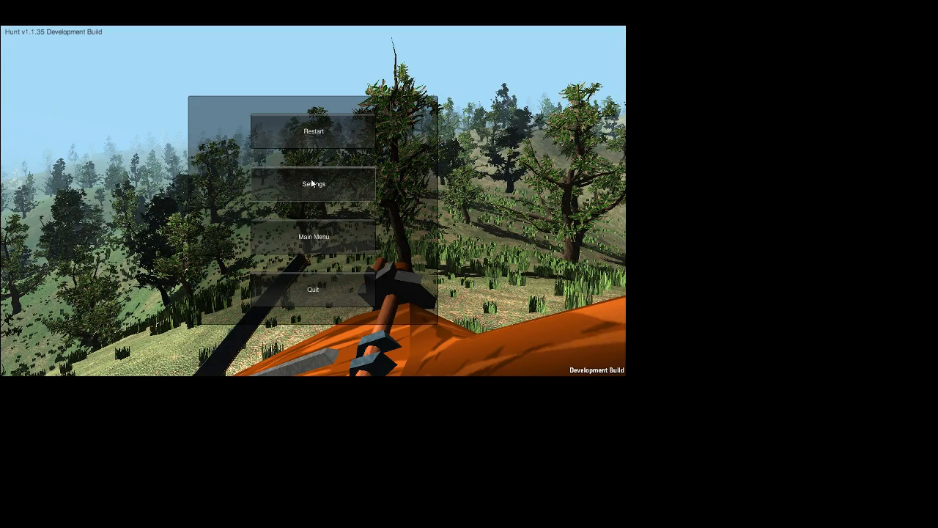
{"action": "left_click", "coordinate": [313, 184]}
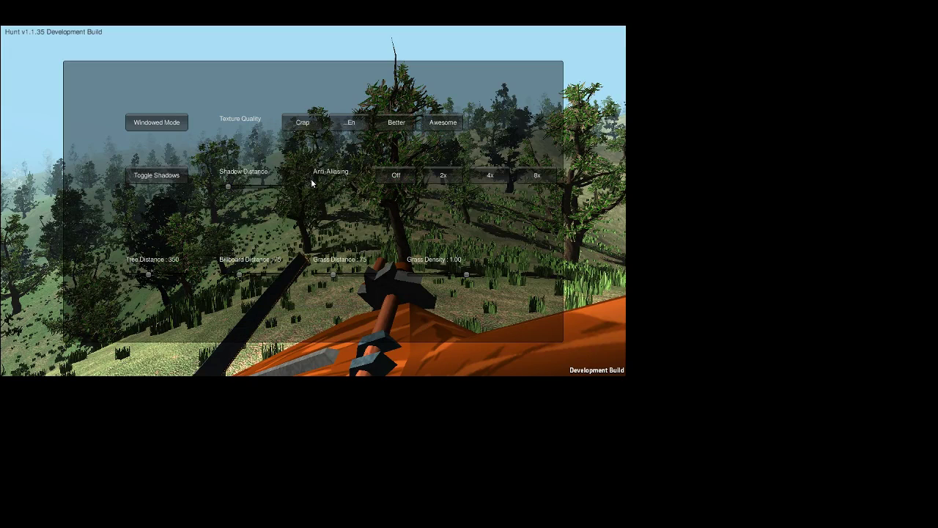
- Switch from Windowed Mode to full screen and raise Billboard Distance to its maximum of 250
{"action": "left_click", "coordinate": [170, 123]}
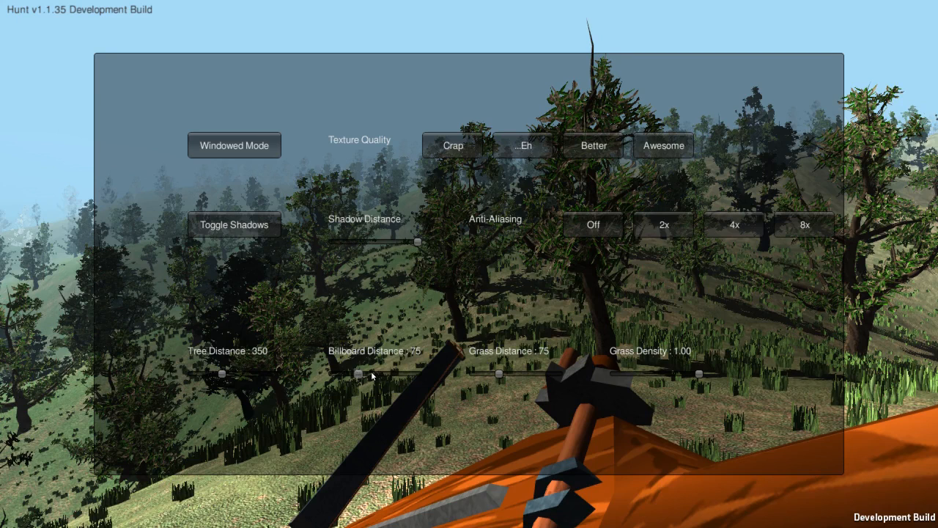
{"action": "left_click_drag", "start_coordinate": [359, 375], "coordinate": [422, 375]}
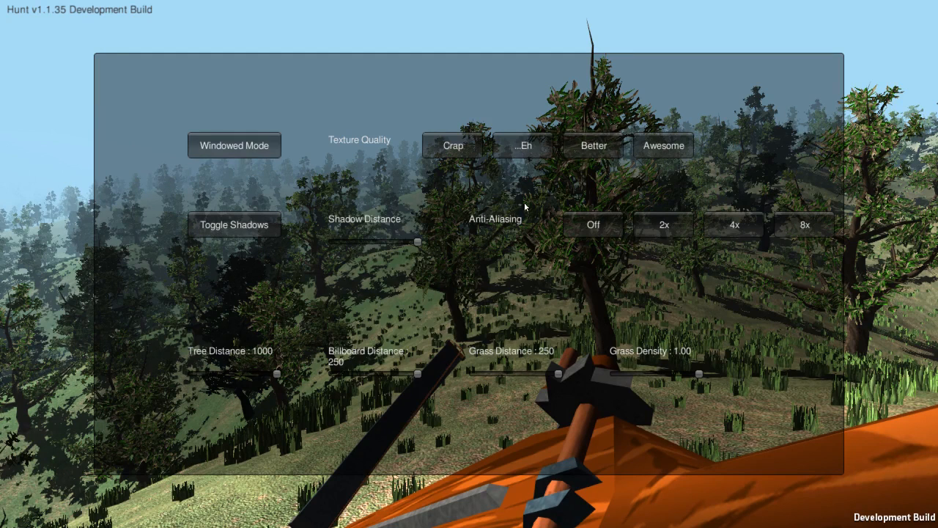
- Close the settings to resume play over the forest, then pause again with Escape
{"action": "key", "text": "Escape"}
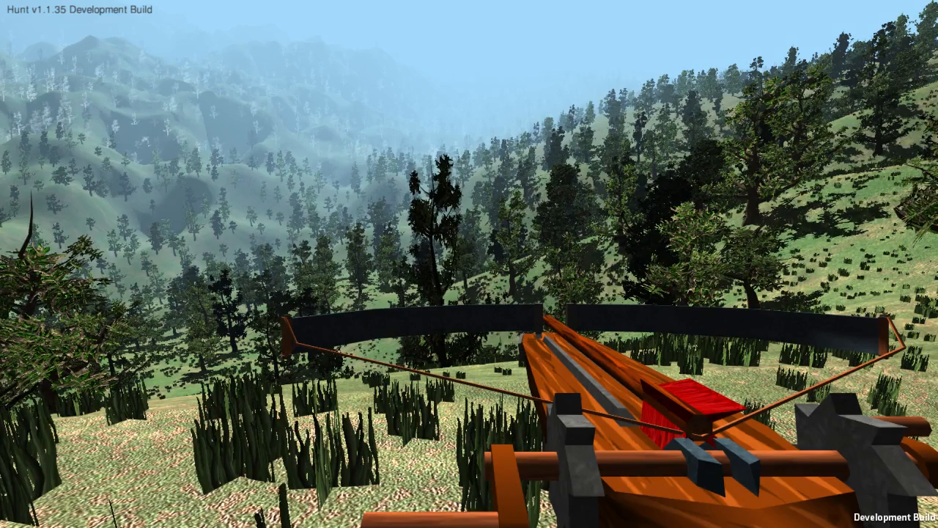
{"action": "key", "text": "Escape"}
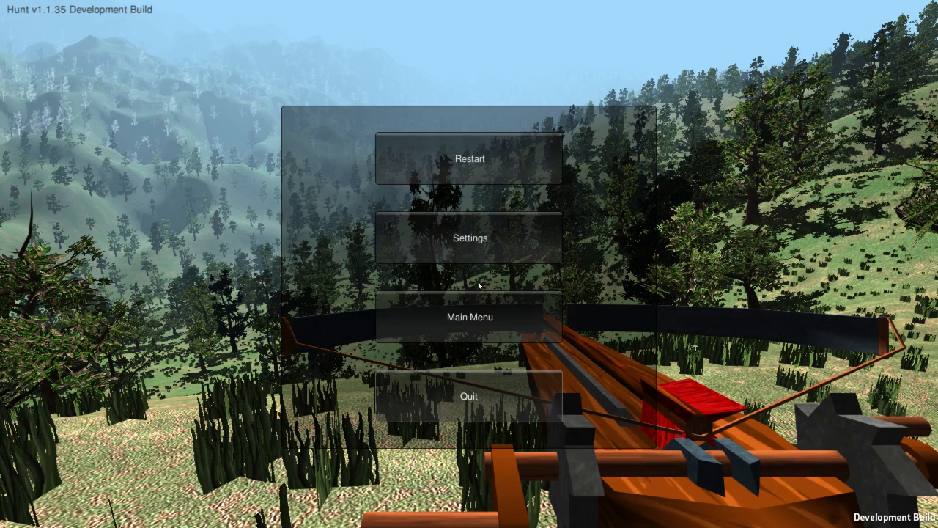
{"action": "left_click", "coordinate": [449, 317]}
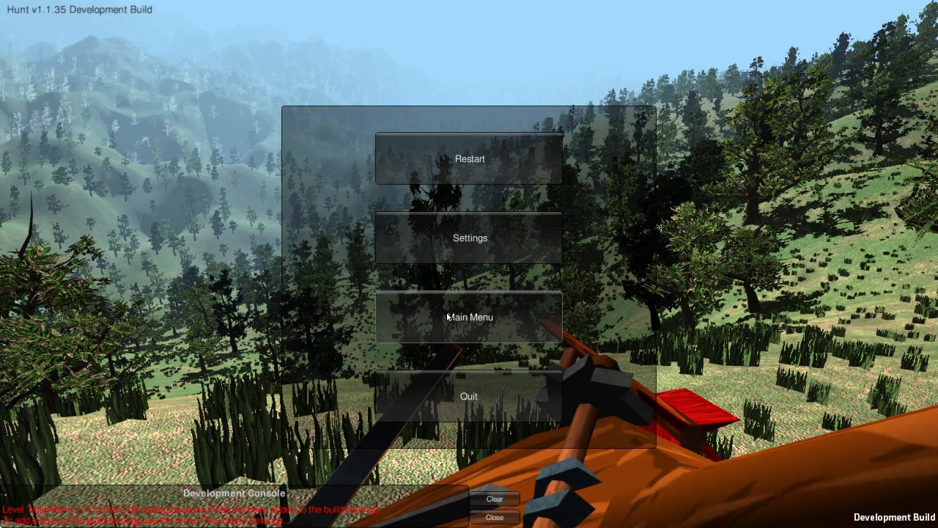